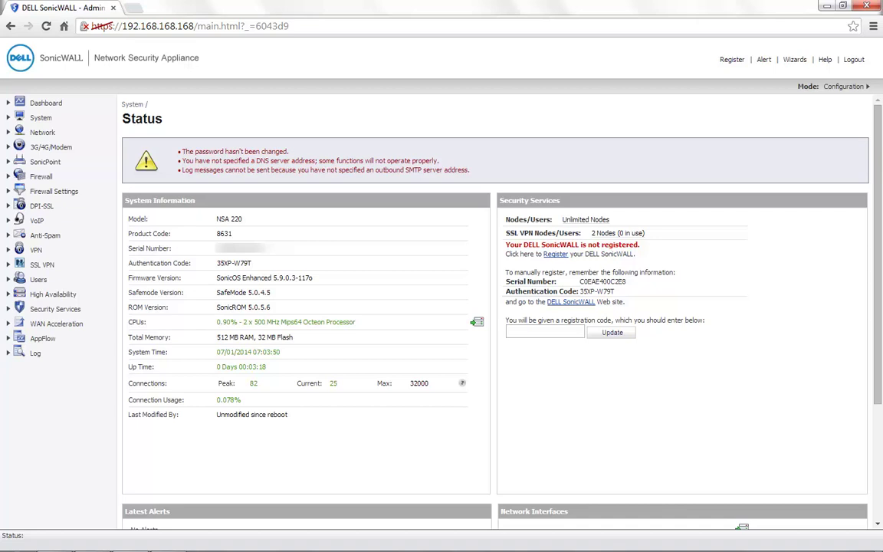
# Check the NSA 220 model and firmware, then the X0 LAN and X1 rows under Network > Interfaces.
pyautogui.moveTo(243, 218); pyautogui.dragTo(216, 218)
pyautogui.moveTo(273, 278); pyautogui.dragTo(312, 278)
pyautogui.click(42, 132)
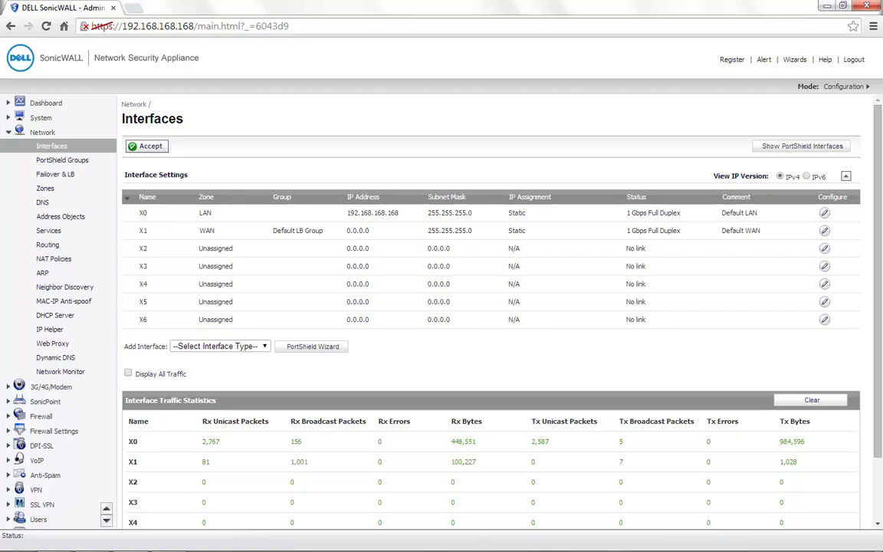
pyautogui.moveTo(398, 213); pyautogui.dragTo(347, 213)
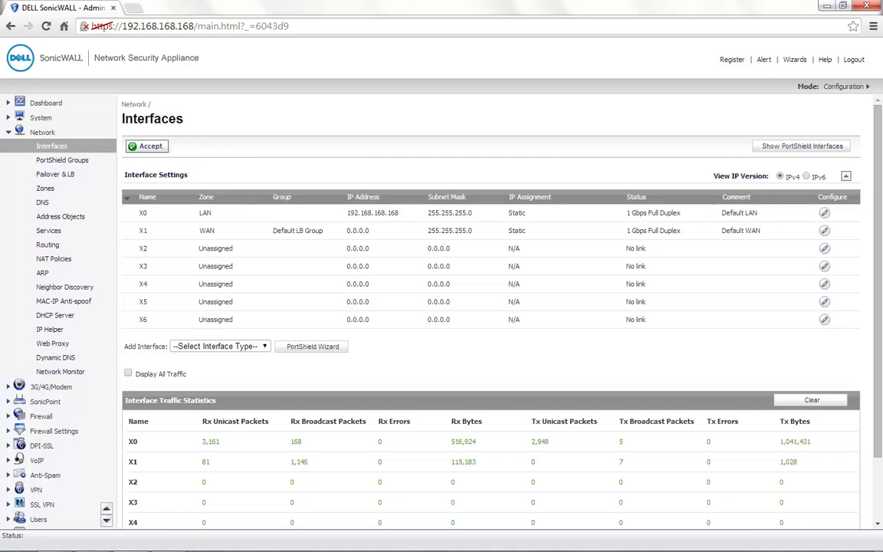
pyautogui.moveTo(681, 230); pyautogui.dragTo(627, 230)
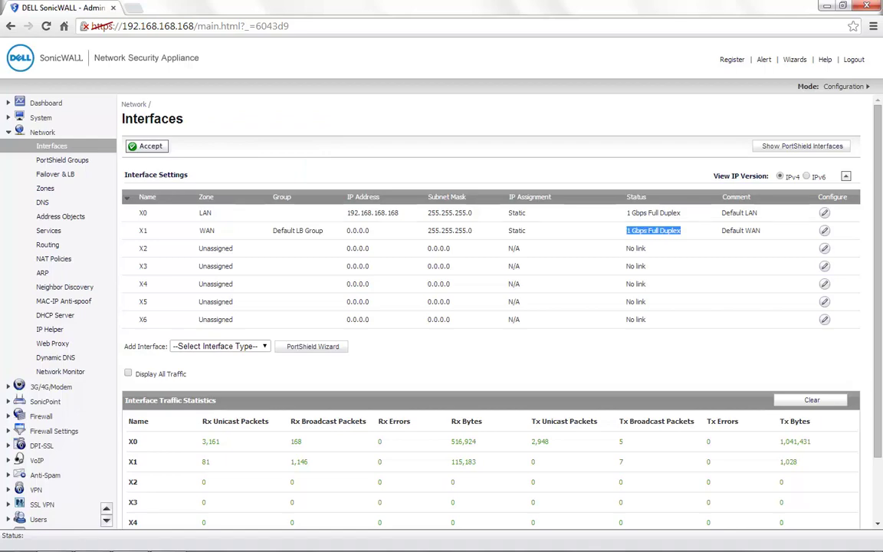
pyautogui.hotkey('alt', 'Tab')
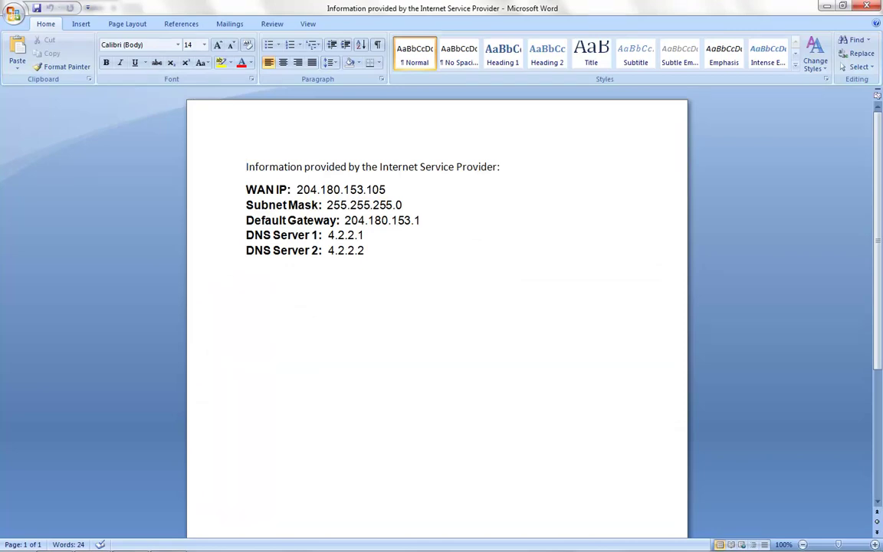
# Highlight the ISP's WAN IP, subnet mask and default gateway lines in the Word document.
pyautogui.moveTo(386, 189); pyautogui.dragTo(297, 189)
pyautogui.moveTo(401, 204); pyautogui.dragTo(326, 205)
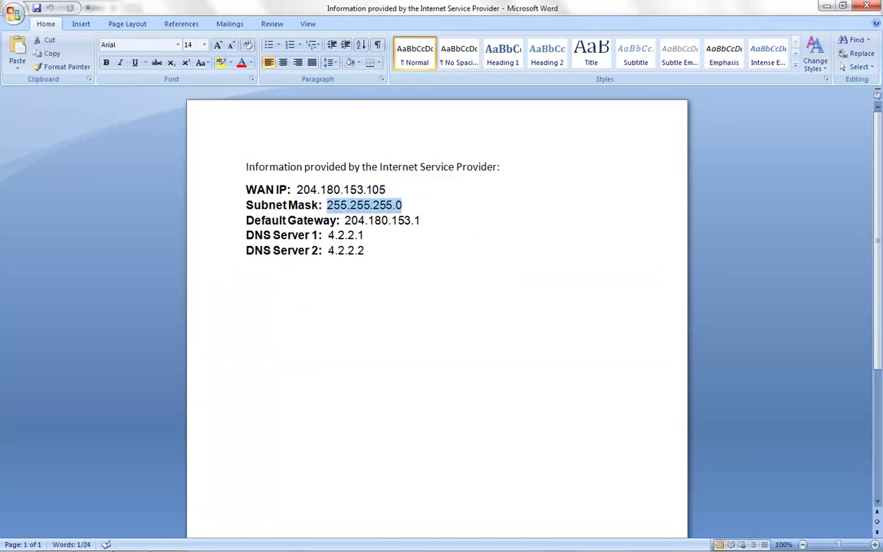
pyautogui.moveTo(420, 220)
pyautogui.mouseDown()
pyautogui.moveTo(345, 220)
pyautogui.moveTo(276, 250)
pyautogui.moveTo(246, 234)
pyautogui.mouseUp()
pyautogui.click(365, 250)
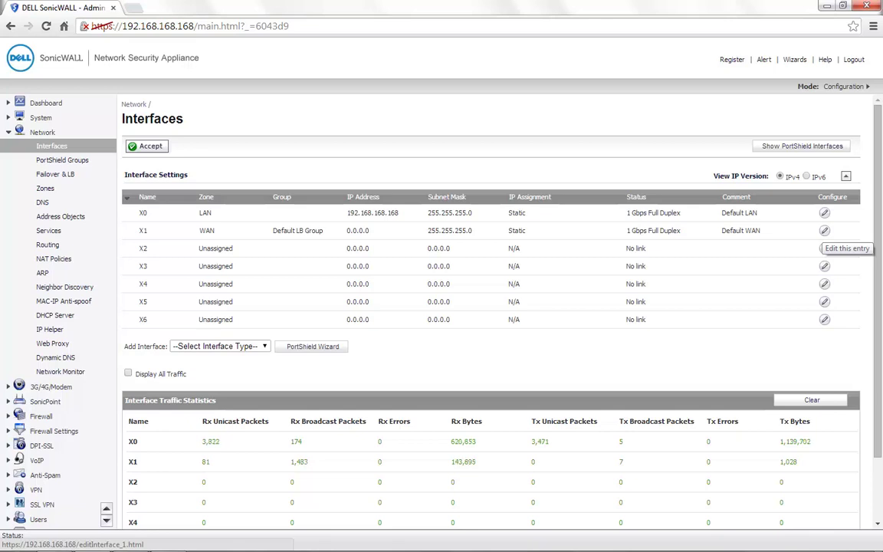
# Open X1's interface settings and keep Static as the IP assignment.
pyautogui.click(824, 230)
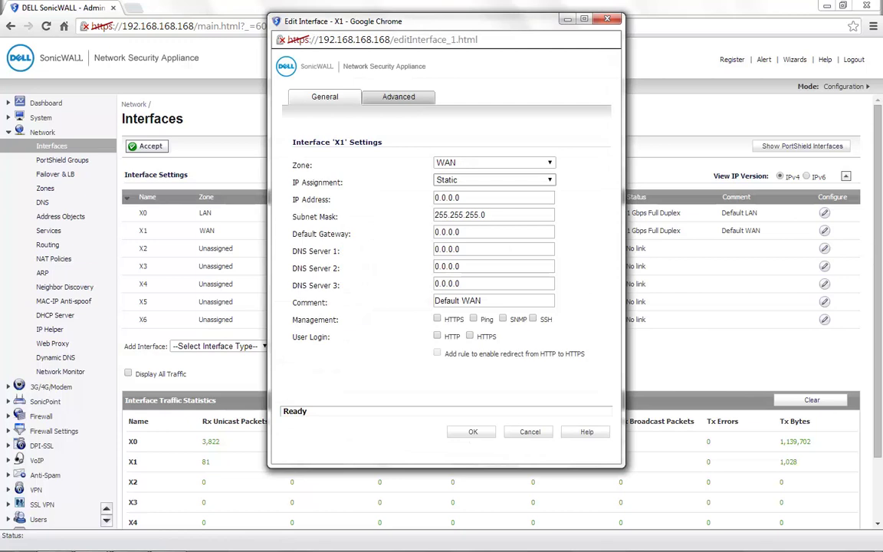
pyautogui.click(494, 179)
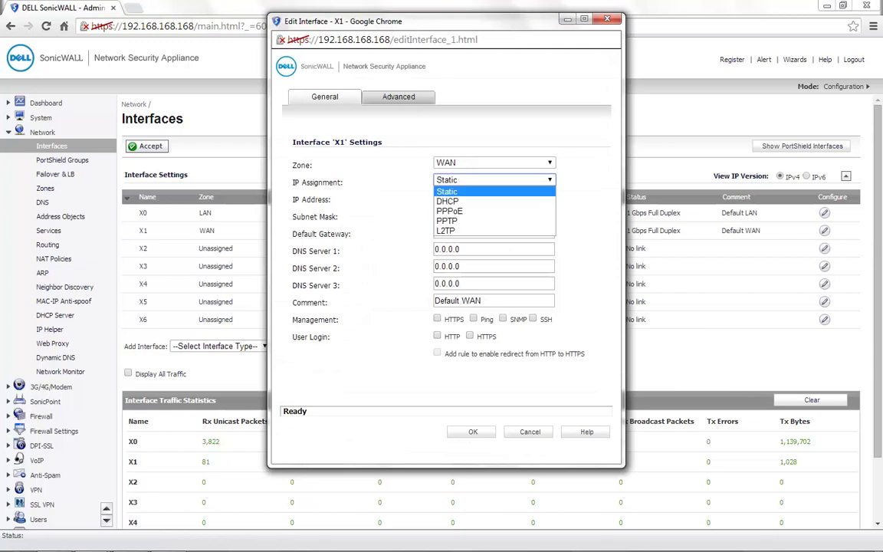
pyautogui.press('Escape')
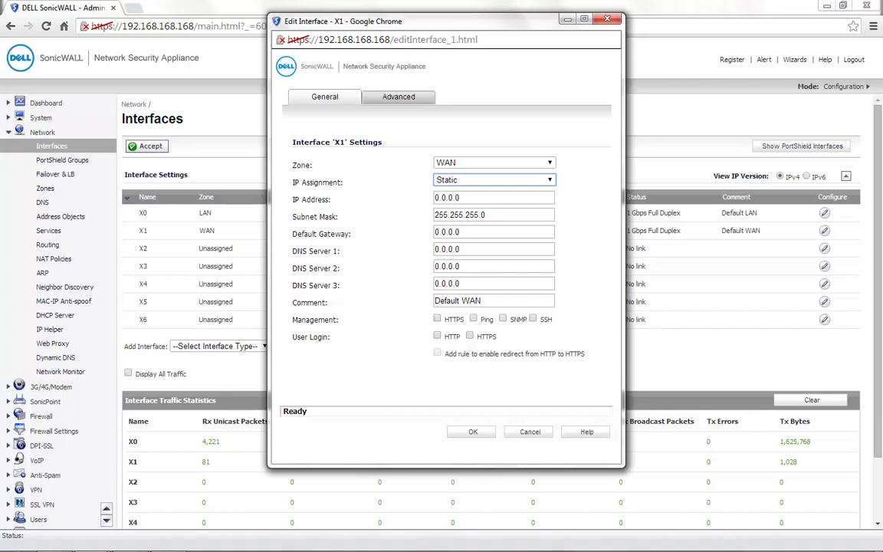
# Enter DNS servers 4.2.2.1 and 4.2.2.2 and review the management access options.
pyautogui.hotkey('alt', 'Tab')
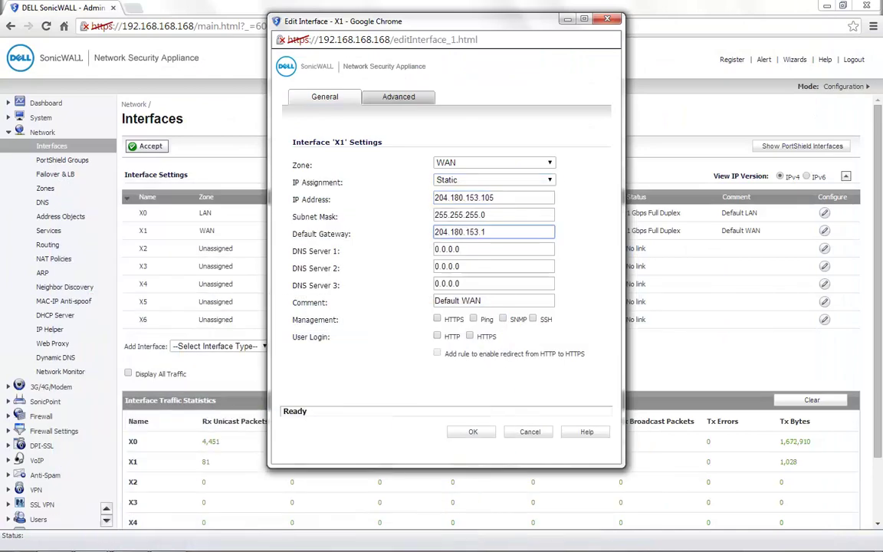
pyautogui.press('Tab')
pyautogui.write('4.2.2.1')
pyautogui.press('Tab')
pyautogui.write('4.2.2.2')
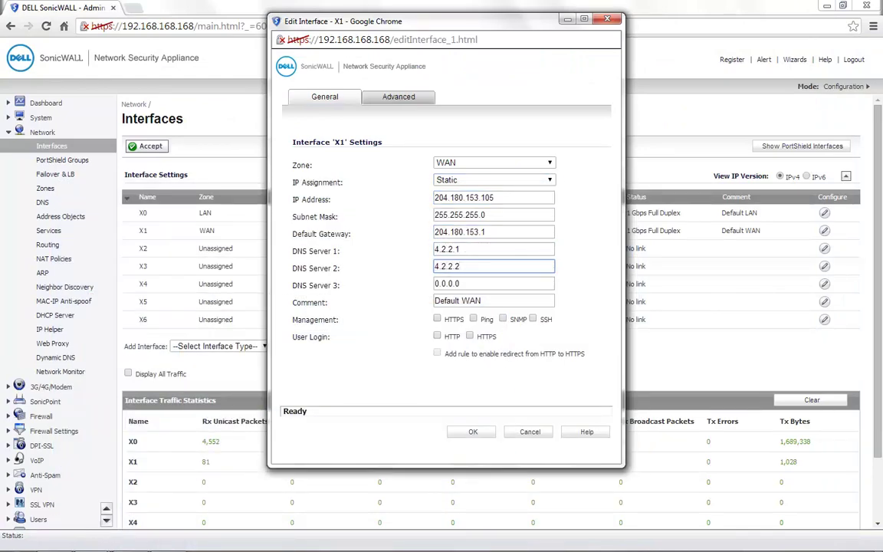
pyautogui.moveTo(340, 319)
pyautogui.mouseDown()
pyautogui.moveTo(290, 320)
pyautogui.moveTo(291, 336)
pyautogui.mouseUp()
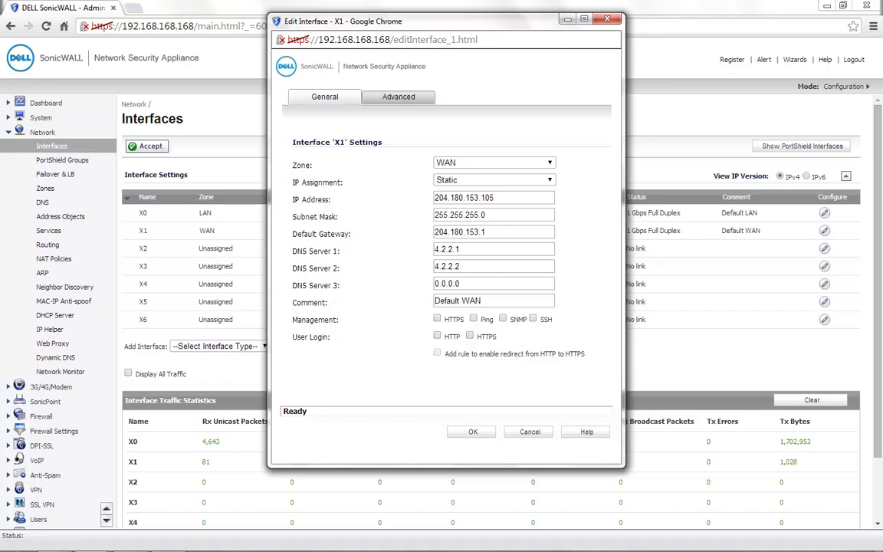
# Save X1 and confirm 204.180.153.105 with mask 255.255.255.0 in the Interfaces table.
pyautogui.click(473, 431)
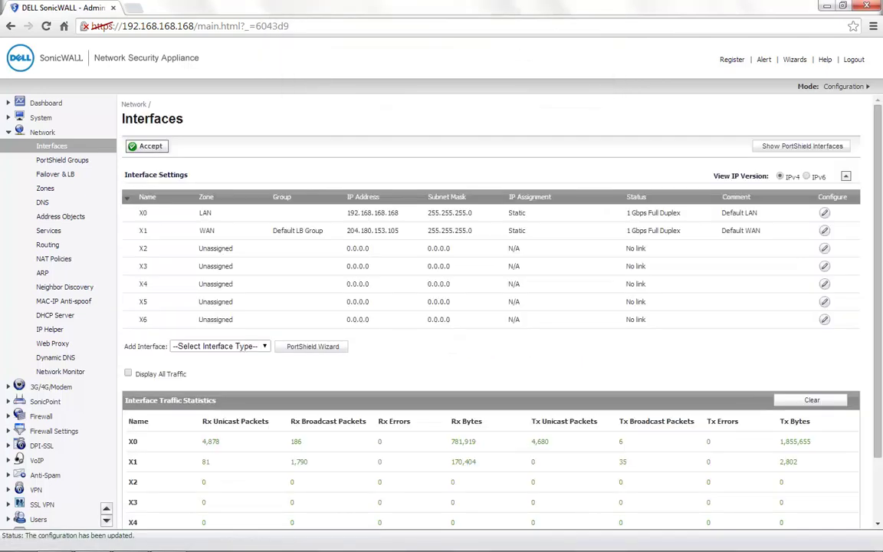
pyautogui.moveTo(399, 230); pyautogui.dragTo(347, 230)
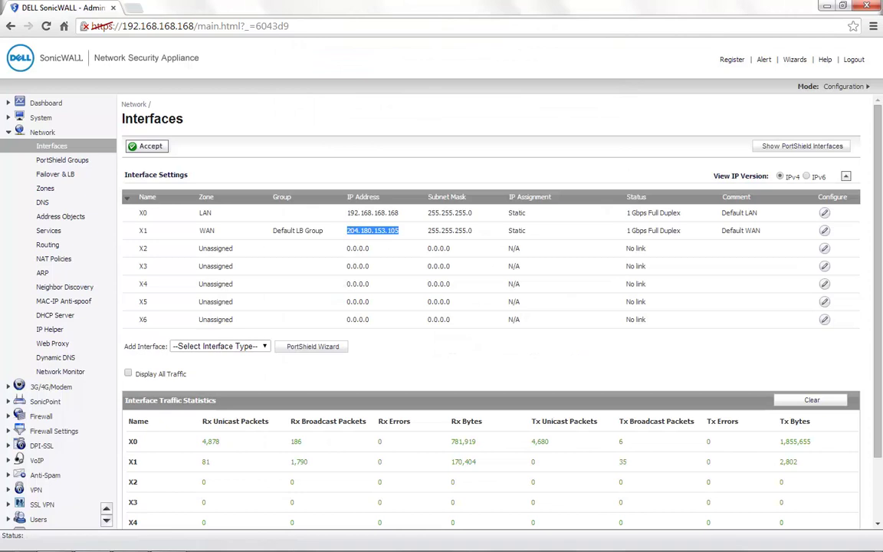
pyautogui.moveTo(473, 230); pyautogui.dragTo(426, 230)
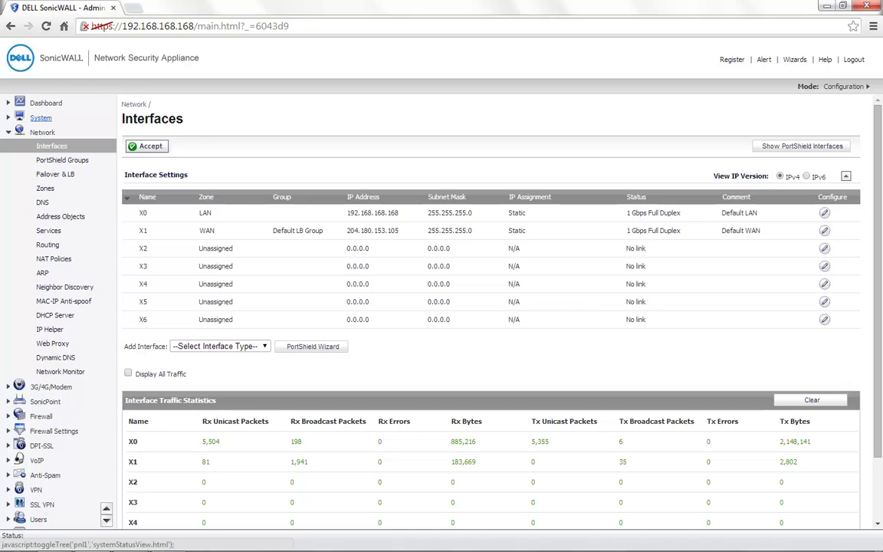
# Go to System > Diagnostics and move through the Diagnostic Tool list toward Ping.
pyautogui.click(41, 117)
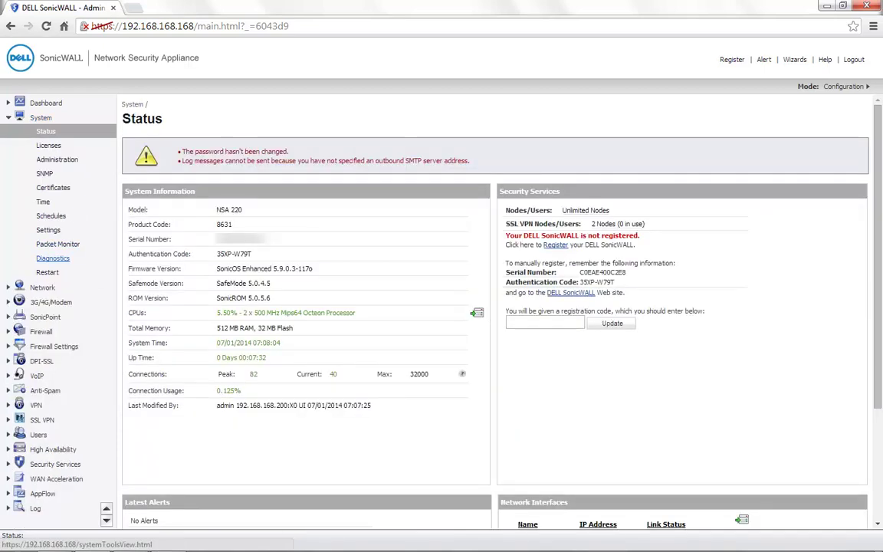
pyautogui.click(53, 259)
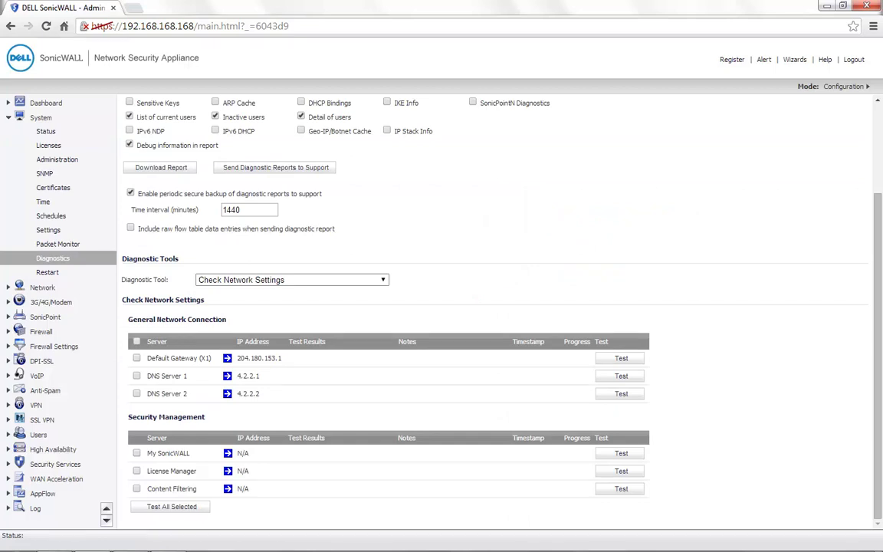
pyautogui.click(291, 279)
pyautogui.click(246, 286)
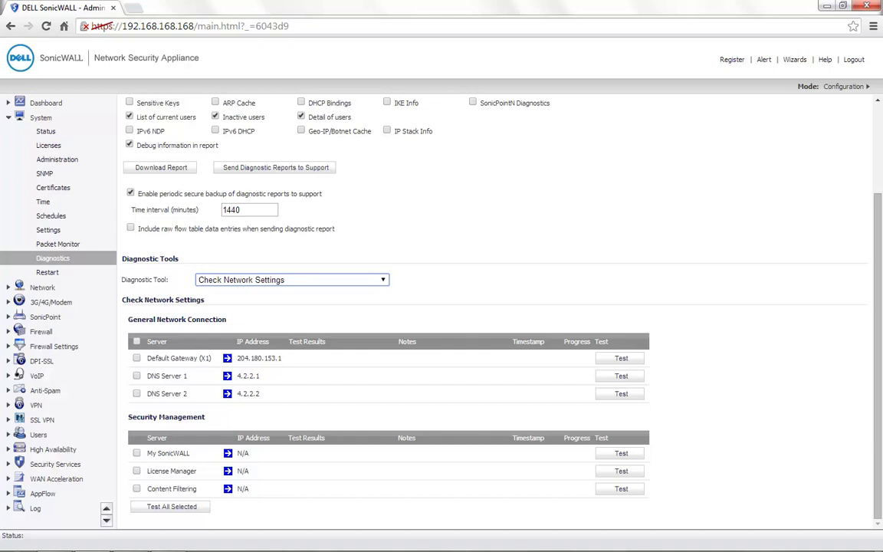
pyautogui.hotkey('alt', 'Down')
pyautogui.press('Down')
pyautogui.press('Down')
pyautogui.press('Down')
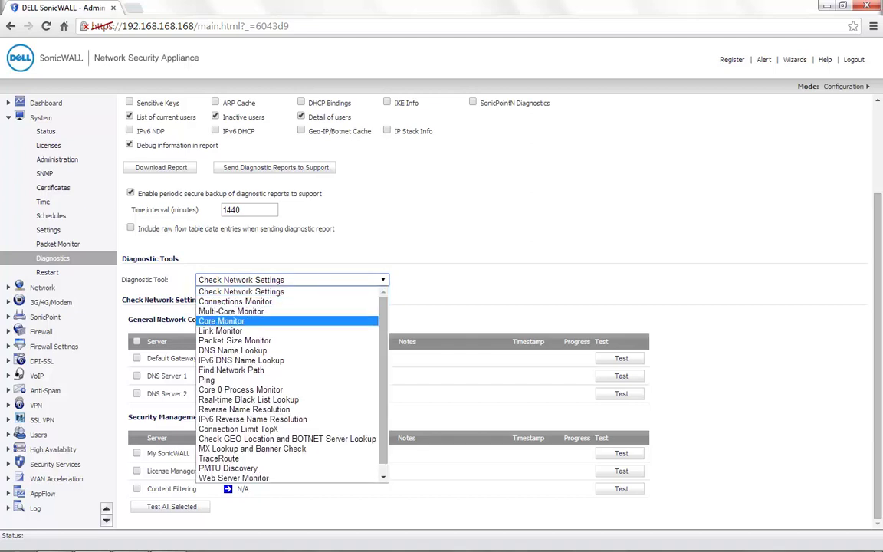
pyautogui.press('Down')
pyautogui.press('Down')
pyautogui.press('Down')
pyautogui.press('Down')
# Select Ping with host sonicwall.com, leaving the ping interface at ANY.
pyautogui.press('Return')
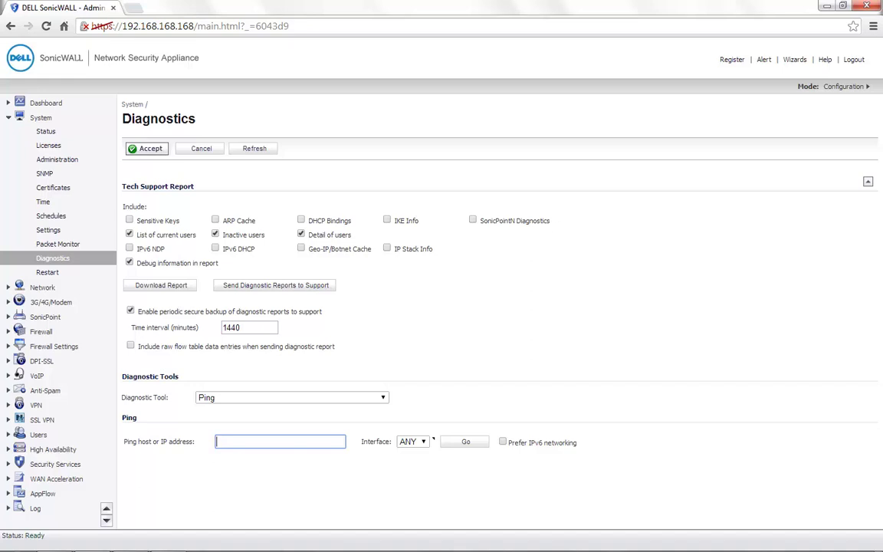
pyautogui.write('sonicwall')
pyautogui.write('.com')
pyautogui.click(429, 441)
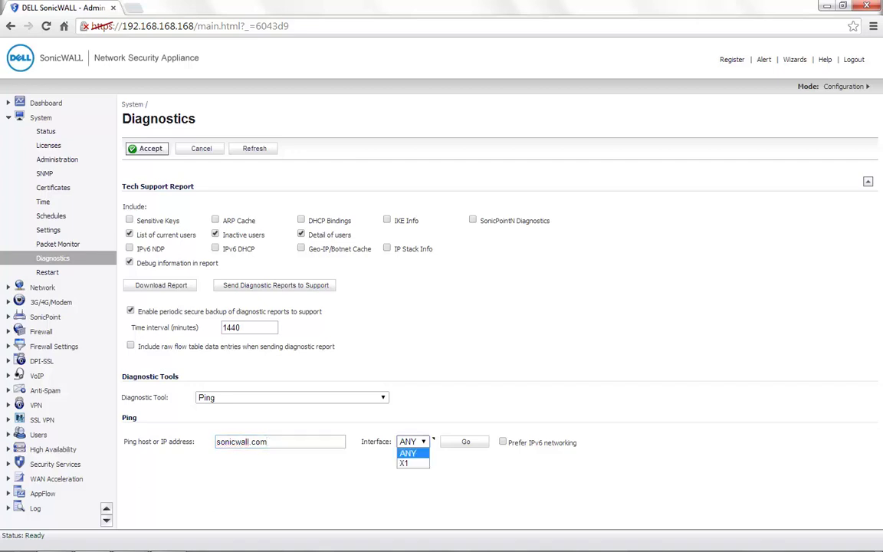
pyautogui.press('Down')
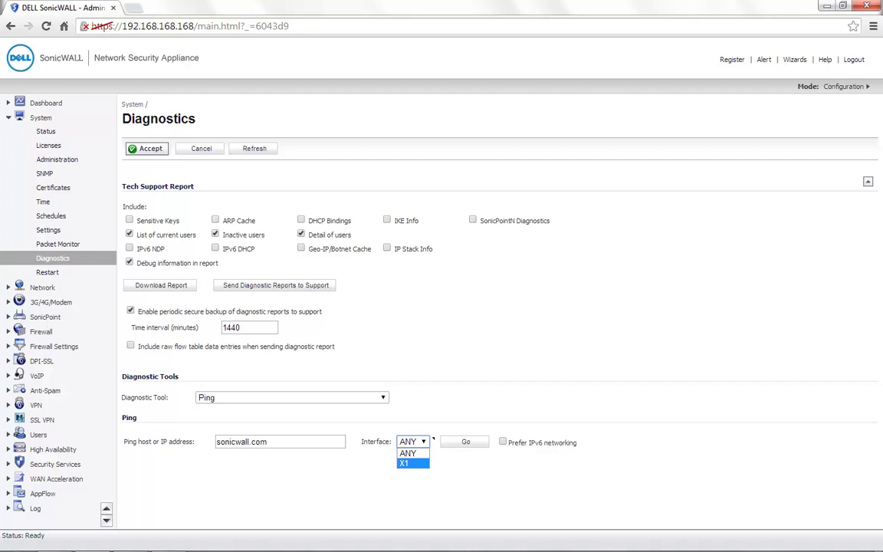
pyautogui.press('Up')
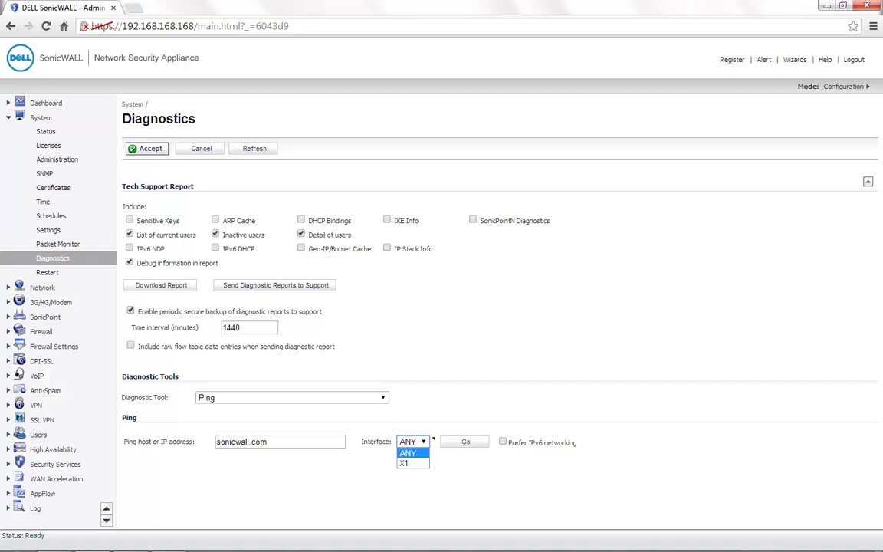